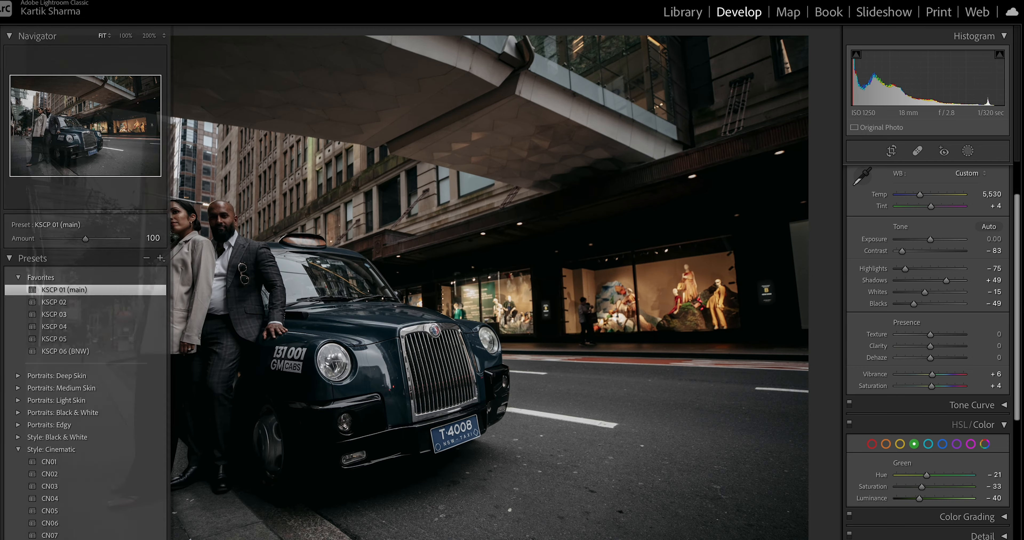
Brighten and warm the photo by setting its exposure to +1.35 and its temperature to 5,854
drag(934, 245, 939, 239)
drag(920, 195, 926, 195)
drag(935, 239, 939, 239)
drag(925, 194, 924, 195)
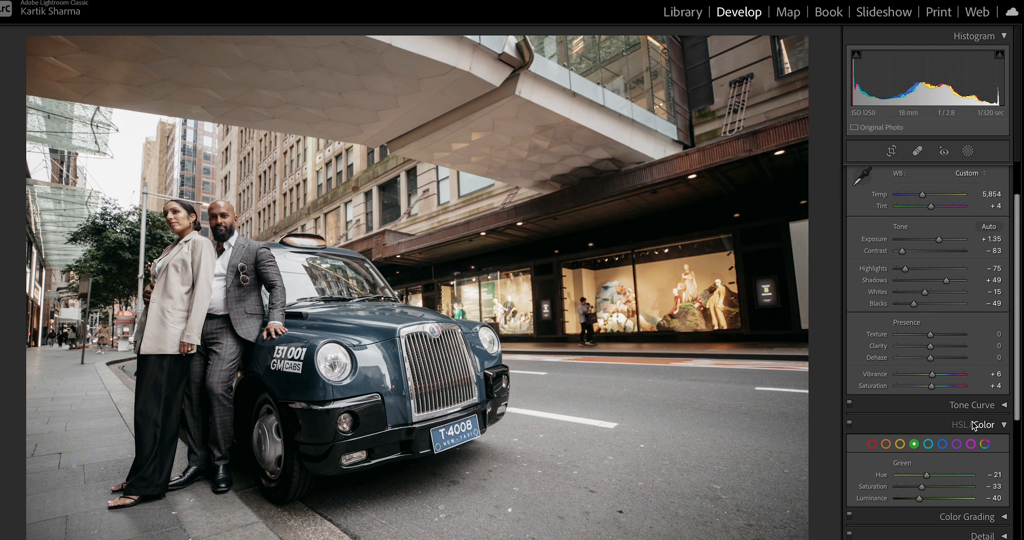
Set the orange hue to +10 in the HSL/Color adjustments
click(887, 444)
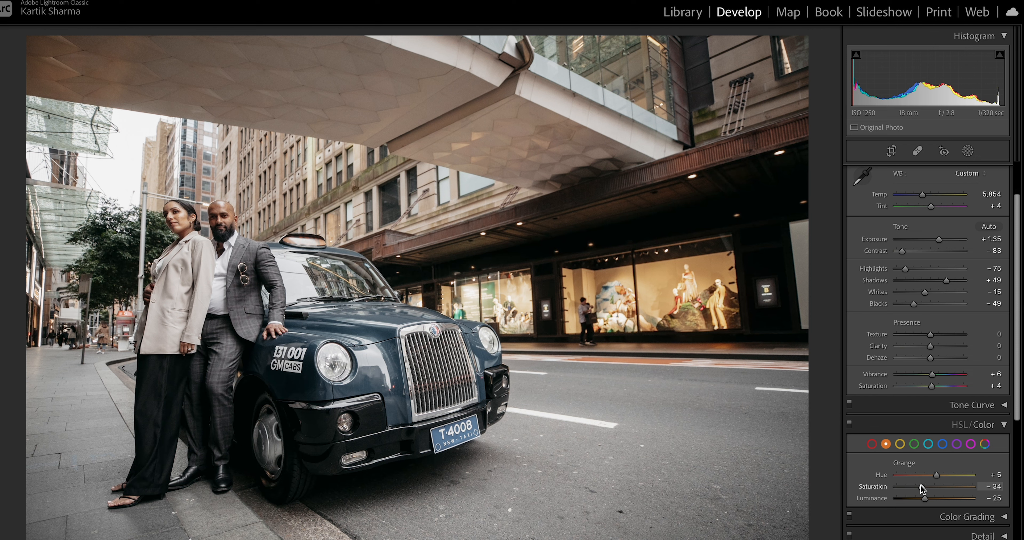
drag(938, 473, 940, 474)
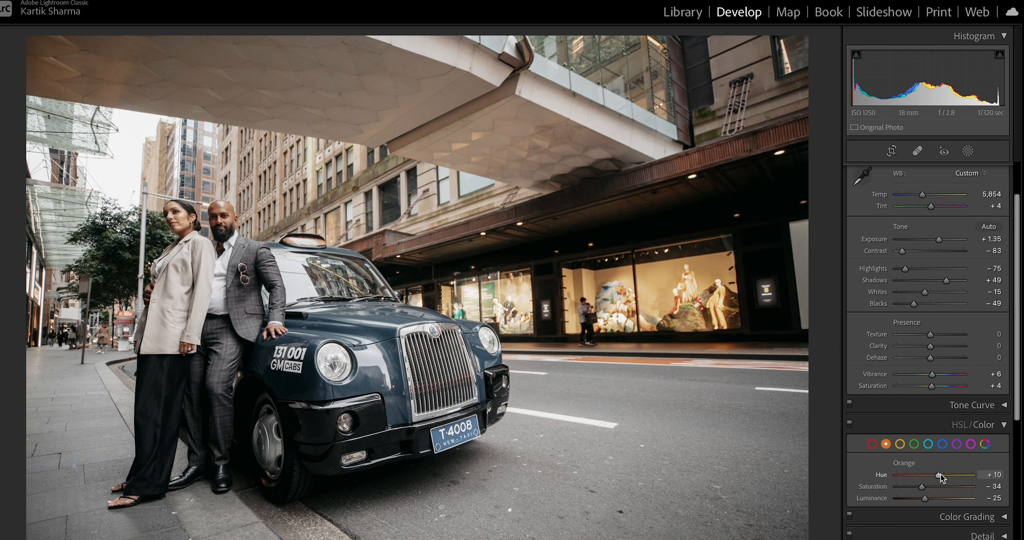
click(993, 427)
Enable the lens profile corrections and lower the vignetting correction amount
scroll(994, 430, down, 5)
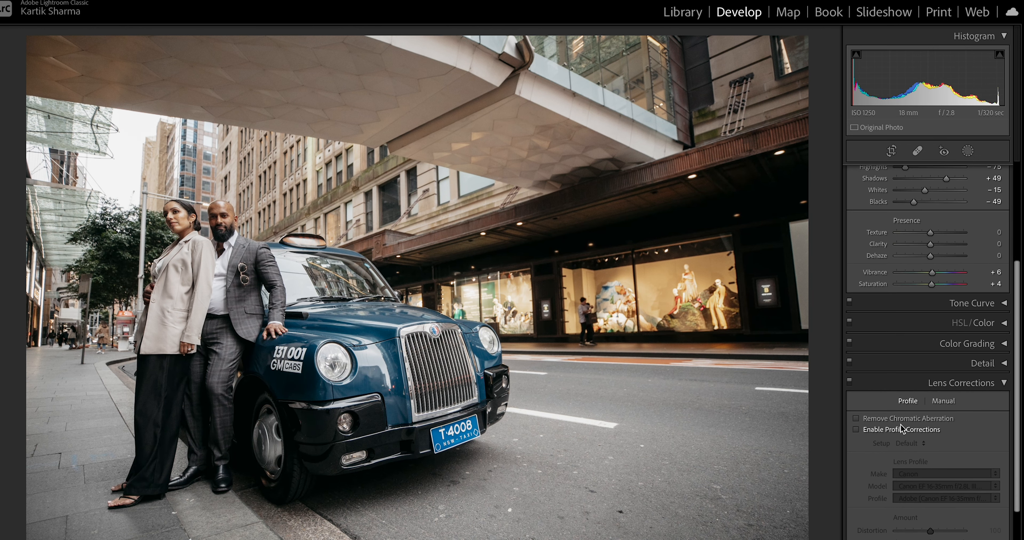
click(901, 425)
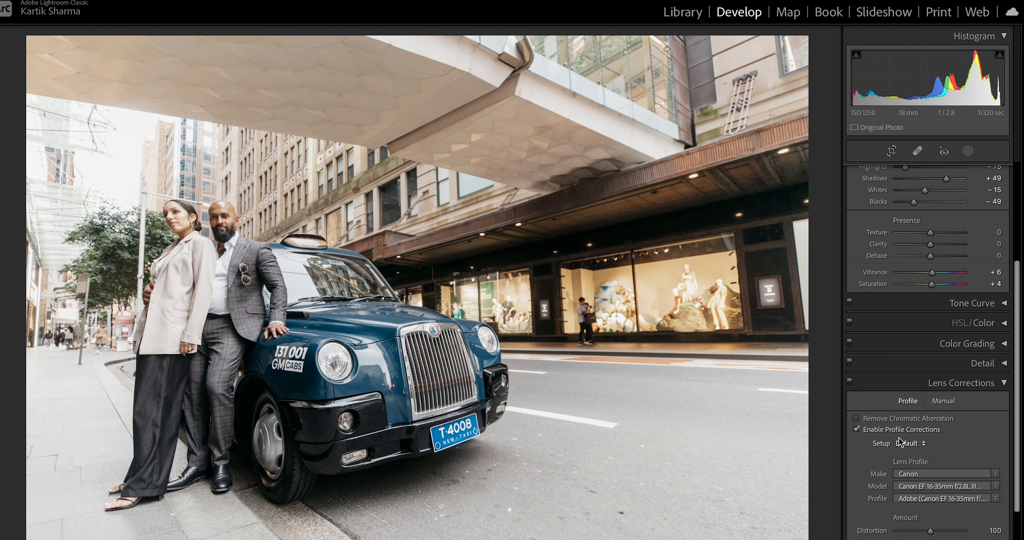
drag(930, 539, 895, 539)
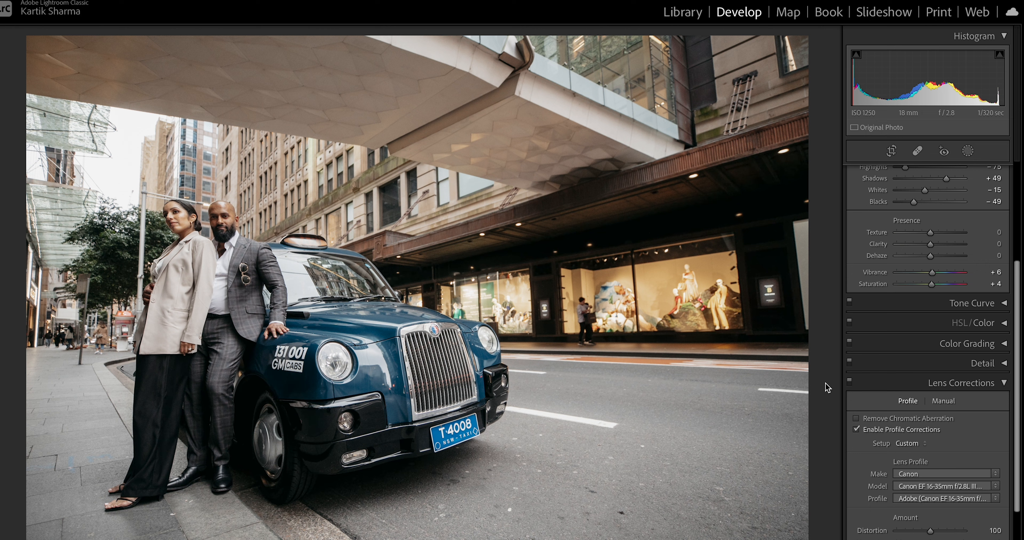
Compare the edited photo with its before version several times
key(backslash)
key(backslash)
key(backslash)
key(backslash)
key(backslash)
key(backslash)
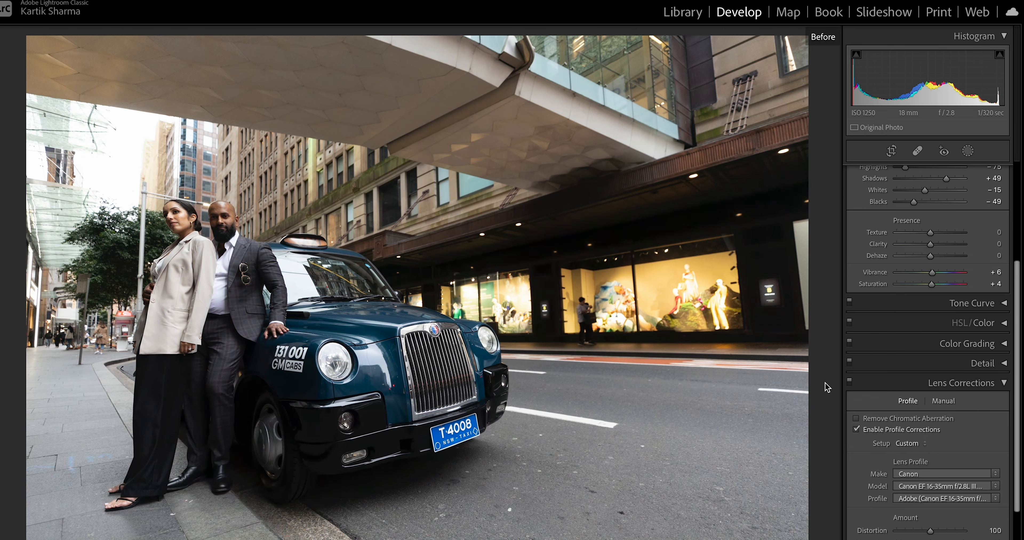
Set the photo's overall exposure to +1.25
scroll(916, 315, up, 5)
drag(925, 296, 938, 296)
scroll(938, 296, down, 1)
scroll(931, 281, up, 1)
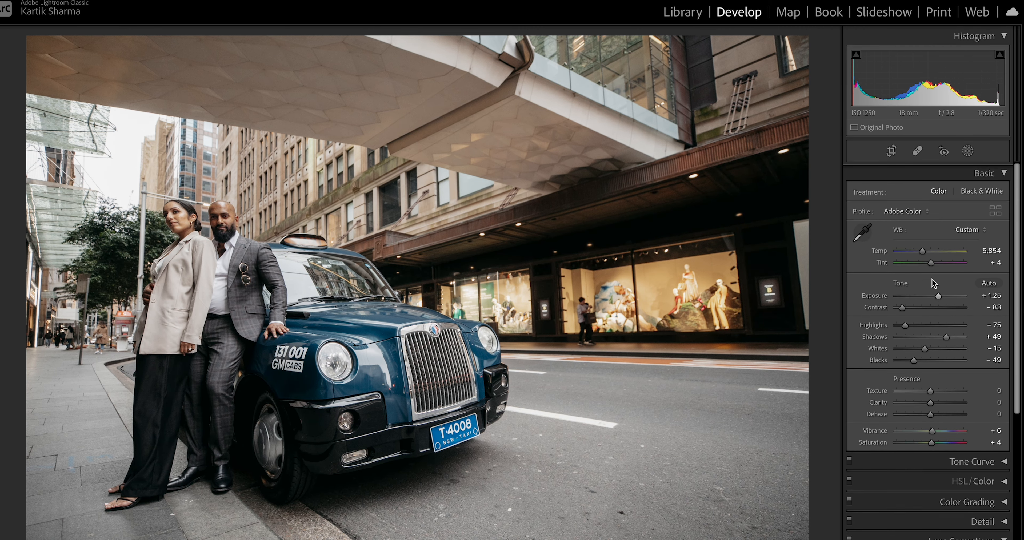
Add a new brush mask and paint a first stroke over the cab's bonnet
click(966, 152)
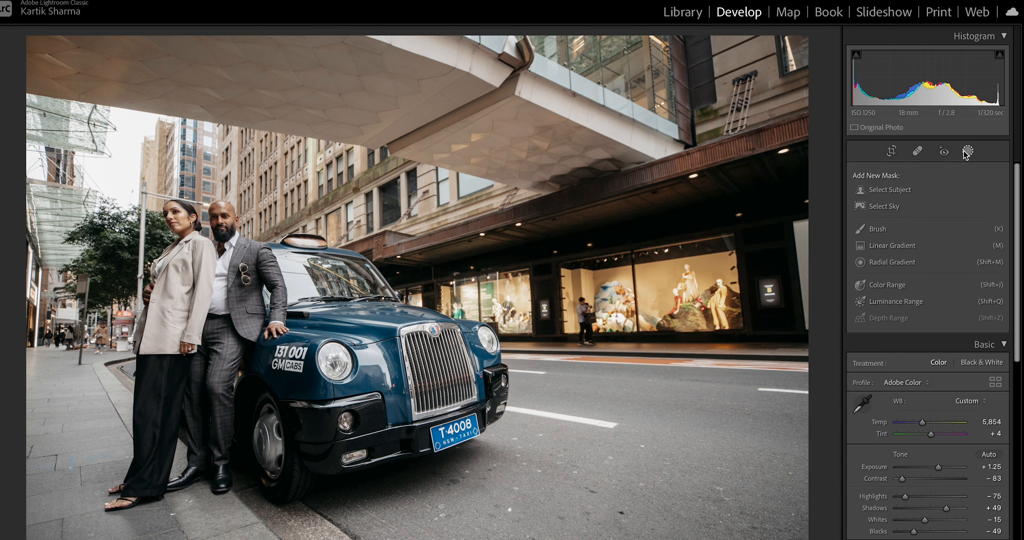
click(883, 231)
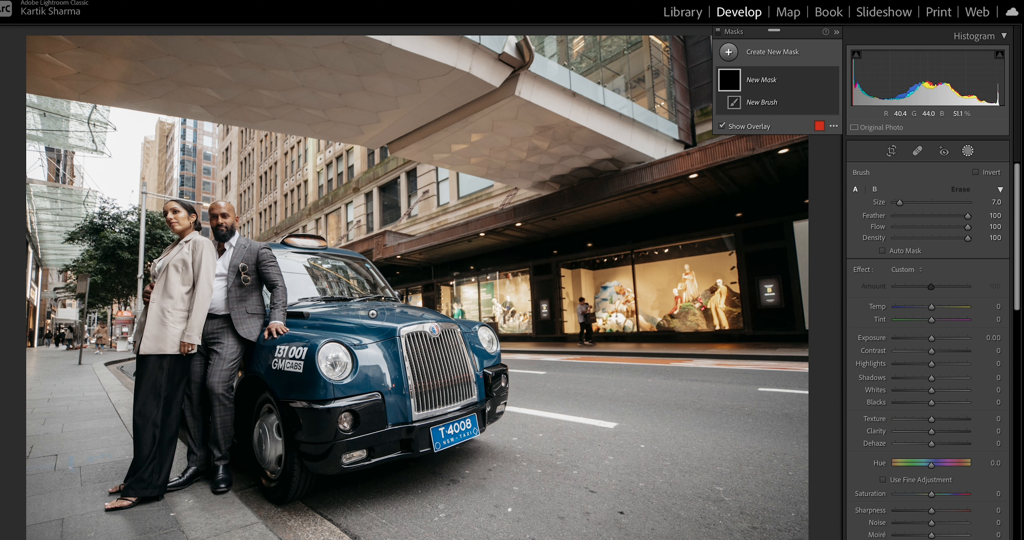
mouse_move(356, 318)
mouse_down()
mouse_move(394, 315)
mouse_move(334, 319)
mouse_move(384, 325)
mouse_up()
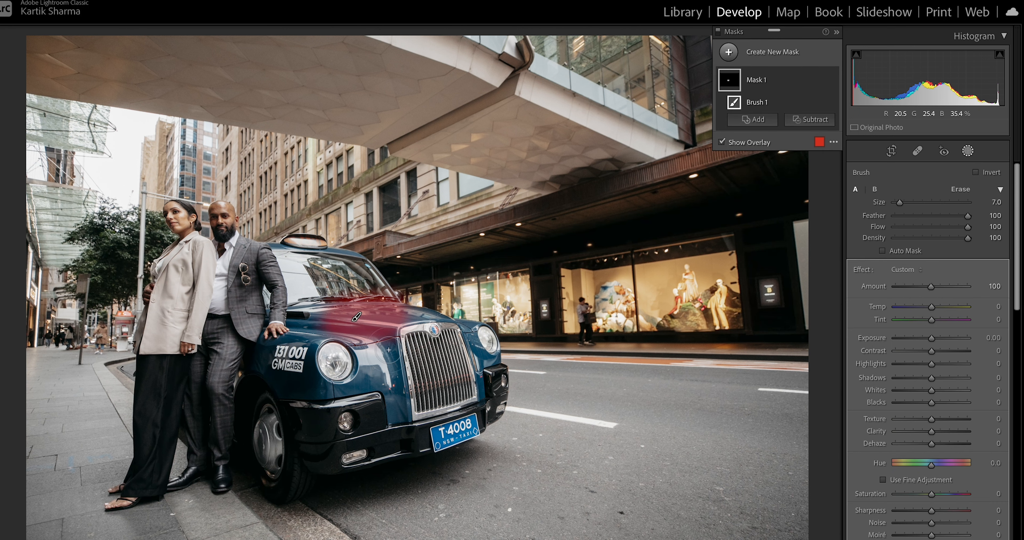
Enlarge the brush and paint the body panel between the cab's headlight and grille into the mask
key(z)
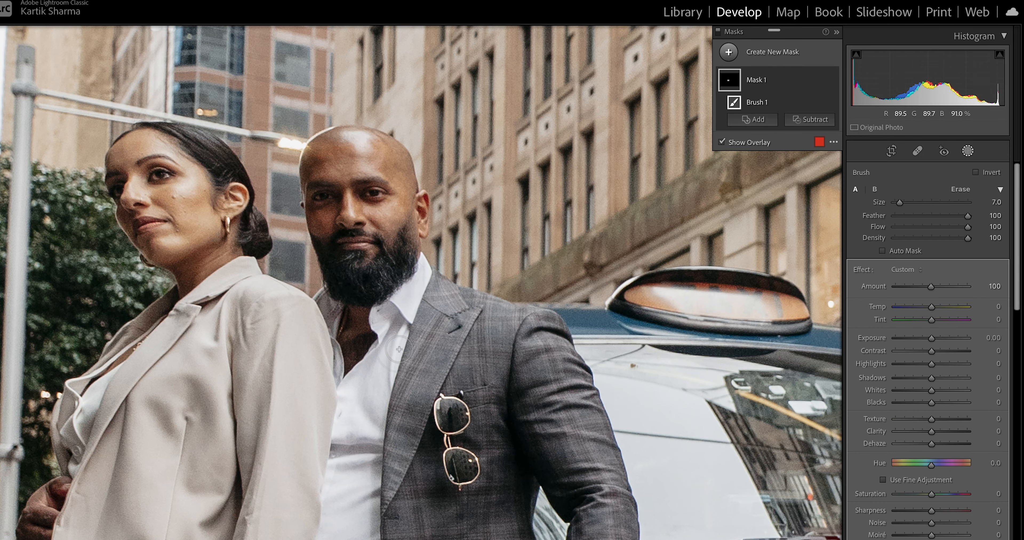
drag(598, 381, 381, 115)
drag(598, 347, 417, 219)
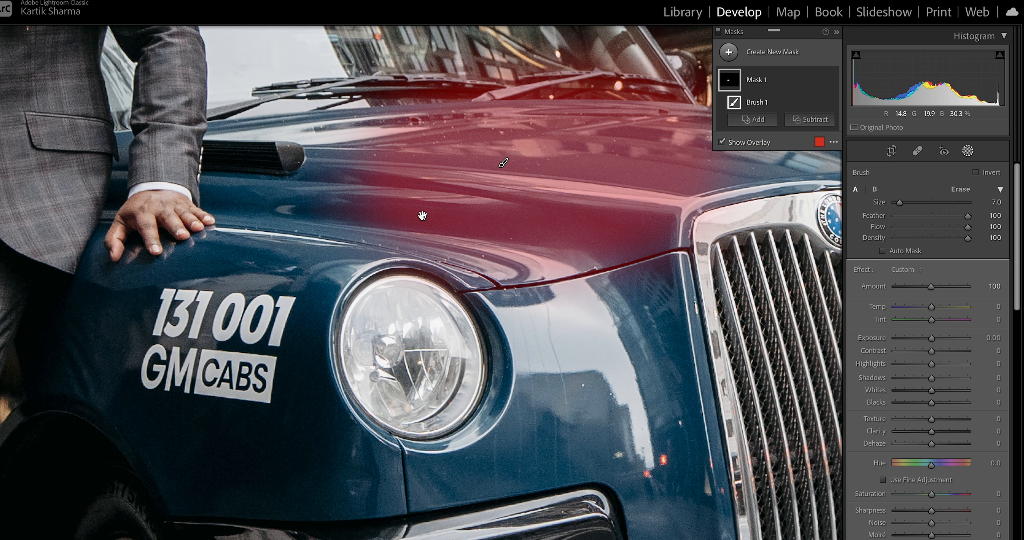
key(])
key(])
mouse_move(552, 357)
mouse_down()
mouse_move(576, 248)
mouse_move(586, 371)
mouse_move(627, 260)
mouse_move(633, 353)
mouse_move(644, 350)
mouse_move(645, 275)
mouse_move(651, 405)
mouse_move(661, 387)
mouse_move(552, 412)
mouse_move(531, 400)
mouse_move(530, 353)
mouse_move(526, 435)
mouse_move(514, 442)
mouse_move(527, 398)
mouse_move(474, 458)
mouse_move(526, 429)
mouse_move(465, 470)
mouse_move(570, 458)
mouse_move(490, 474)
mouse_move(408, 472)
mouse_move(448, 475)
mouse_up()
Try painting the mask over the black bumper around the fog light, and undo the stroke
scroll(508, 461, up, 6)
key(space)
drag(510, 464, 523, 255)
mouse_move(546, 356)
mouse_down()
mouse_move(524, 417)
mouse_move(477, 452)
mouse_up()
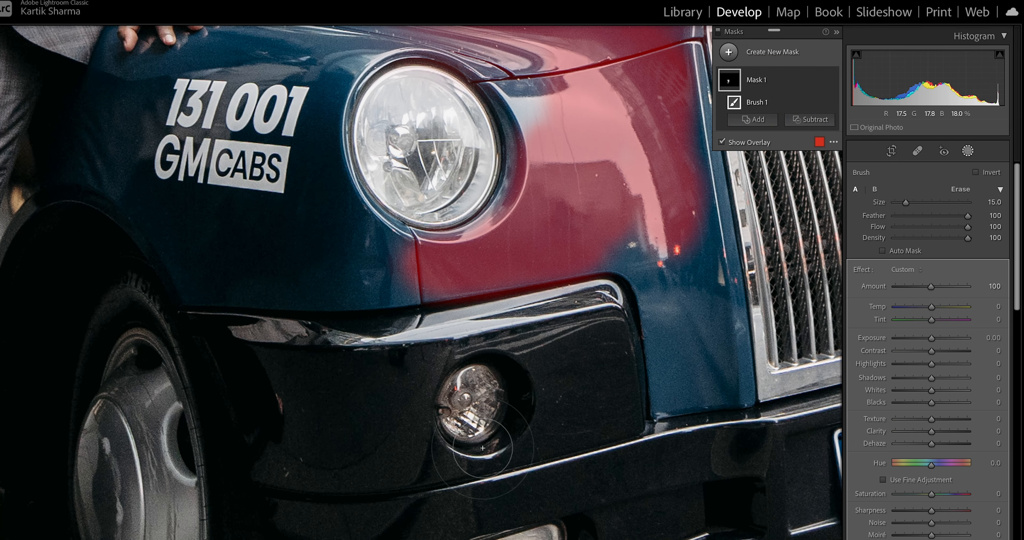
key(ctrl+z)
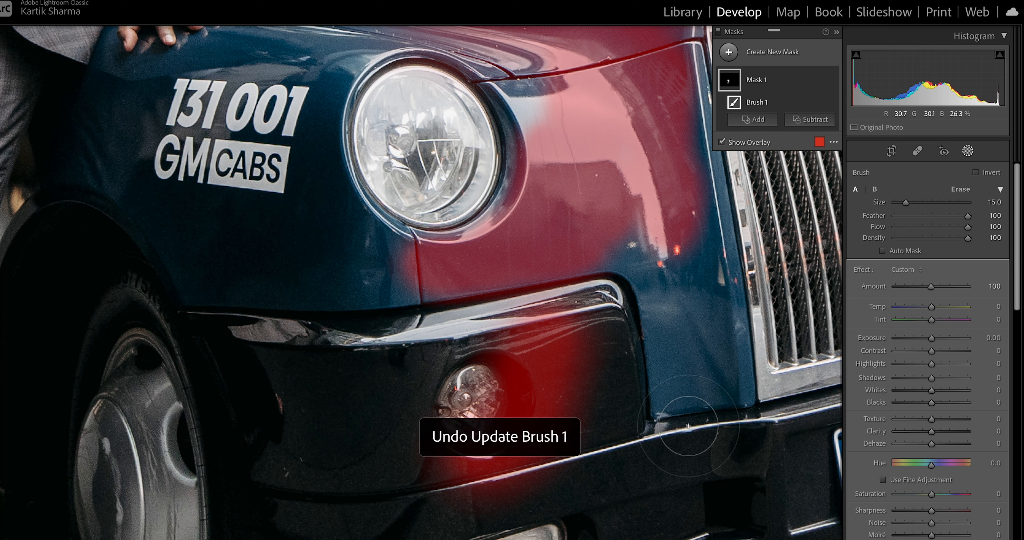
Reduce the brush size to 10, extend the mask across the front panel beside the grille, and touch up near the windscreen
scroll(636, 278, down, 5)
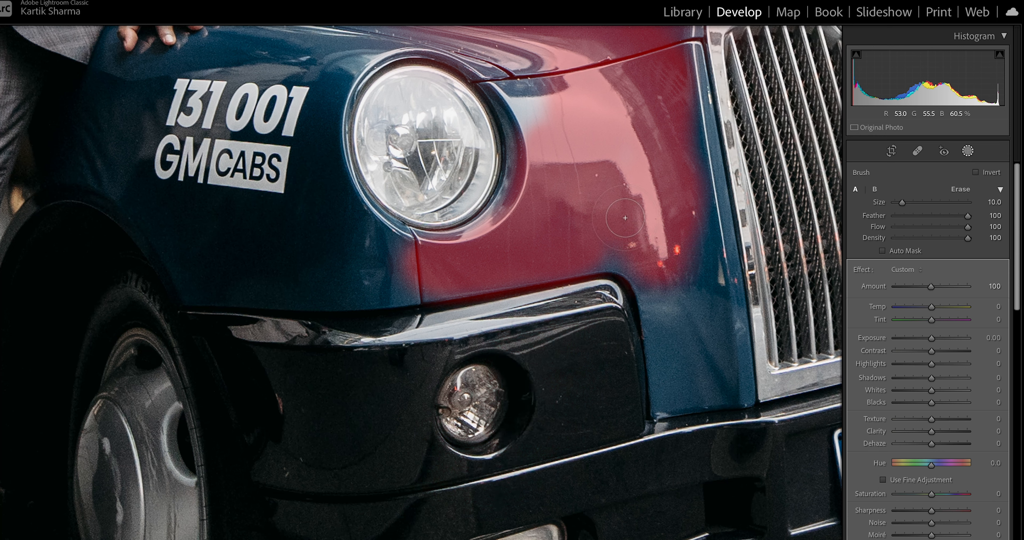
mouse_move(628, 248)
mouse_down()
mouse_move(662, 299)
mouse_move(665, 281)
mouse_move(681, 324)
mouse_move(695, 258)
mouse_up()
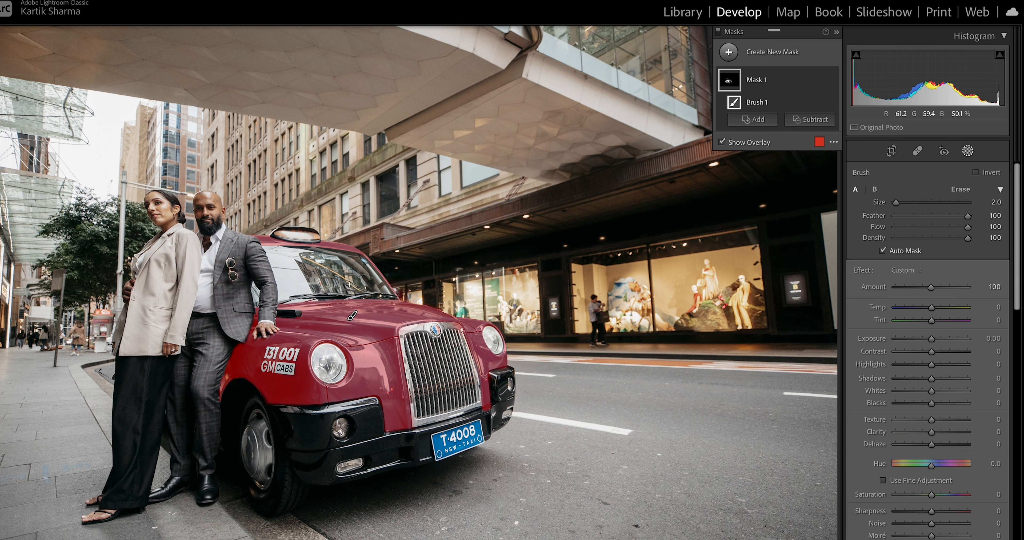
mouse_move(344, 275)
mouse_down()
mouse_move(319, 271)
mouse_move(347, 277)
mouse_up()
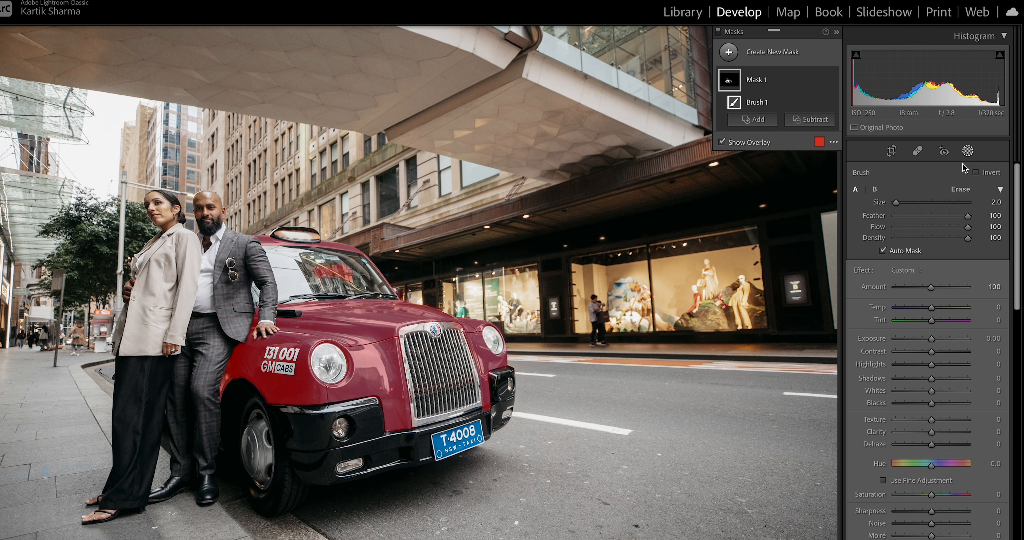
Erase stray mask paint from the cab's windscreen and return to painting with brush A
click(960, 191)
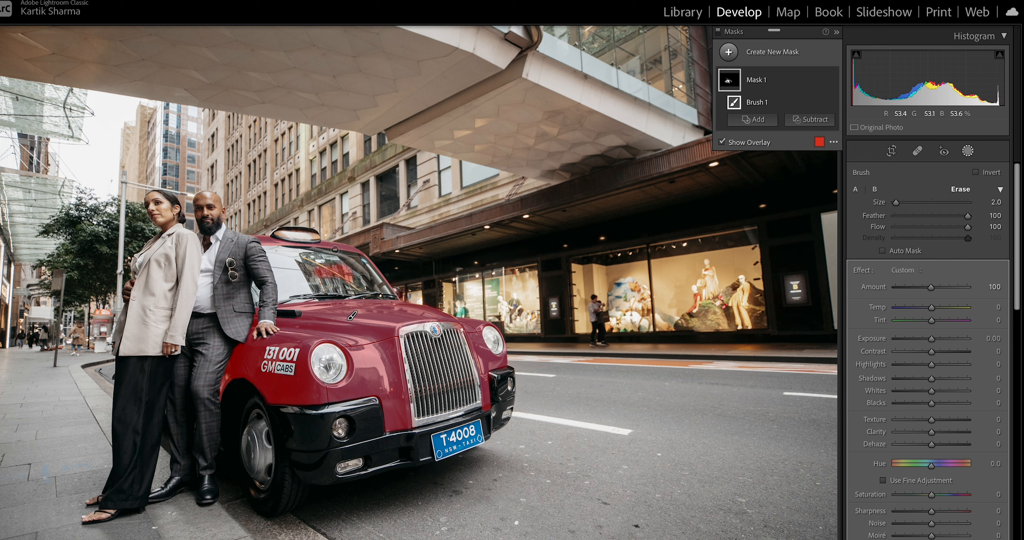
scroll(334, 263, up, 3)
mouse_move(339, 267)
mouse_down()
mouse_move(330, 276)
mouse_move(351, 278)
mouse_move(322, 271)
mouse_up()
click(855, 190)
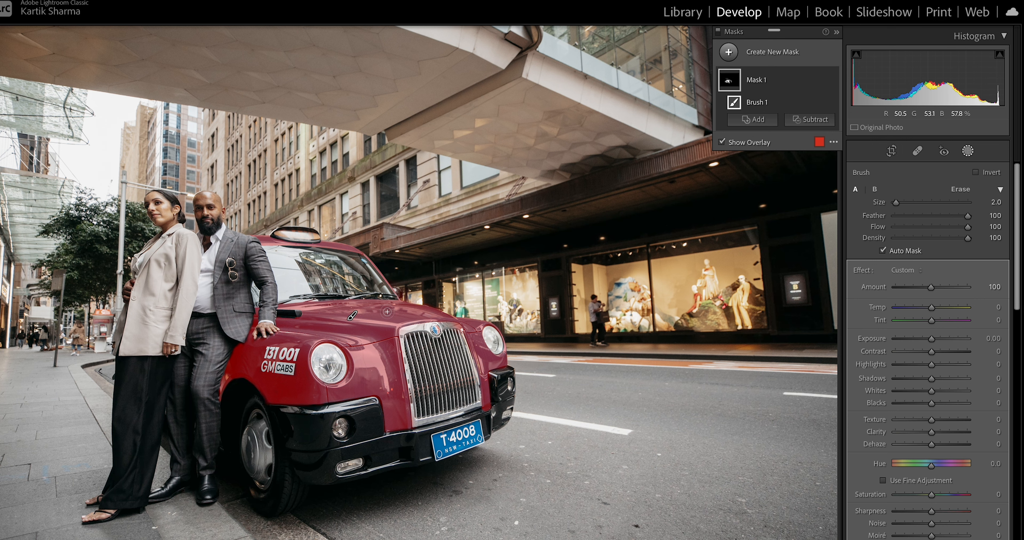
Check the mask edges up close and touch up the fender edge beside the man's jacket and trousers
key(super+minus)
key(super+equal)
key(super+equal)
key(super+equal)
key(super+equal)
key(super+equal)
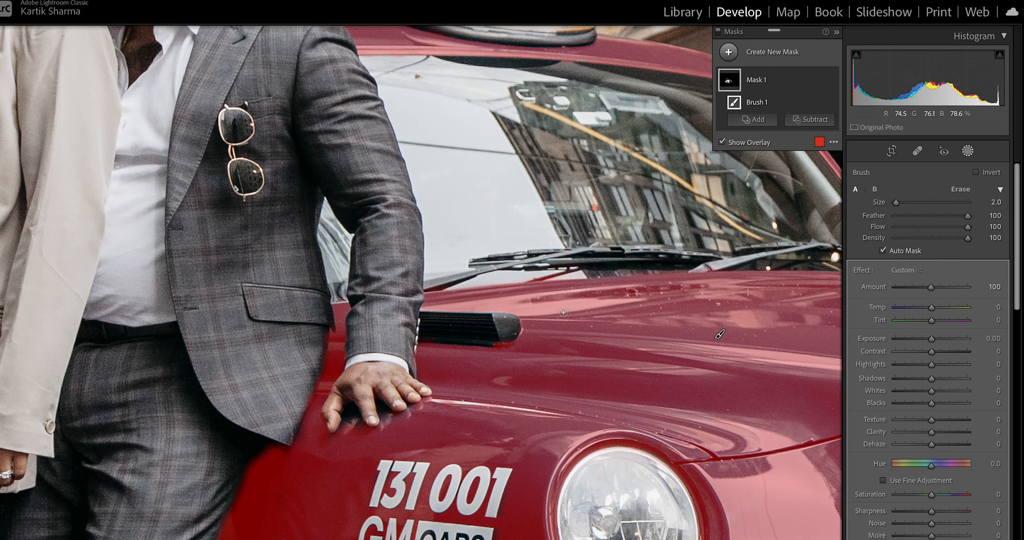
drag(832, 338, 442, 239)
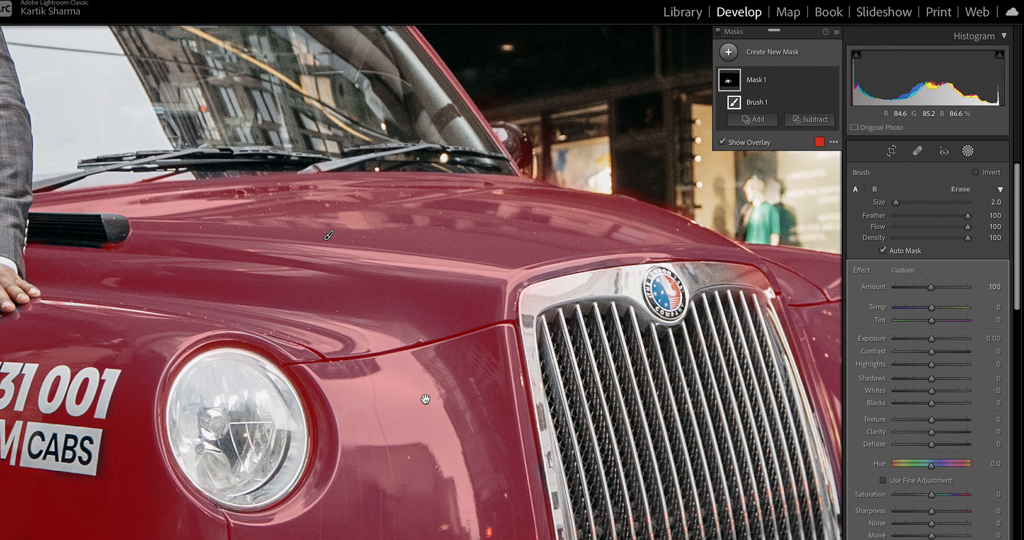
drag(425, 400, 435, 250)
drag(352, 387, 487, 332)
drag(226, 242, 300, 328)
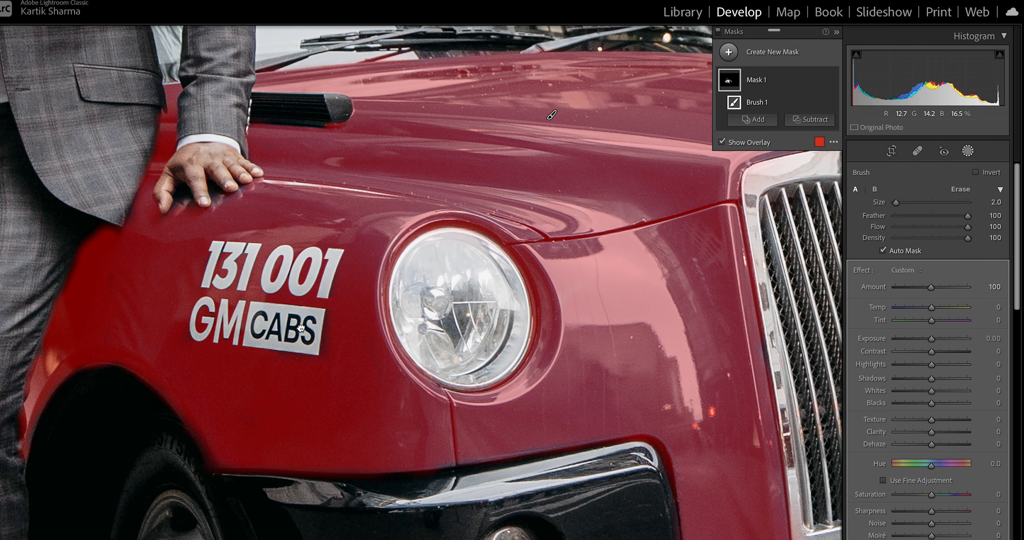
drag(157, 284, 239, 325)
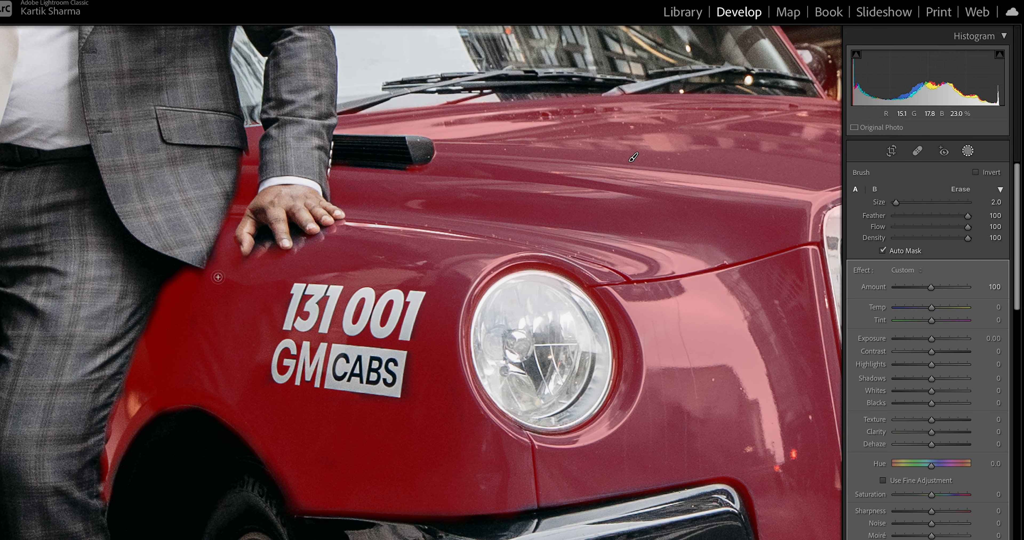
mouse_move(196, 286)
mouse_down()
mouse_move(174, 265)
mouse_move(170, 278)
mouse_up()
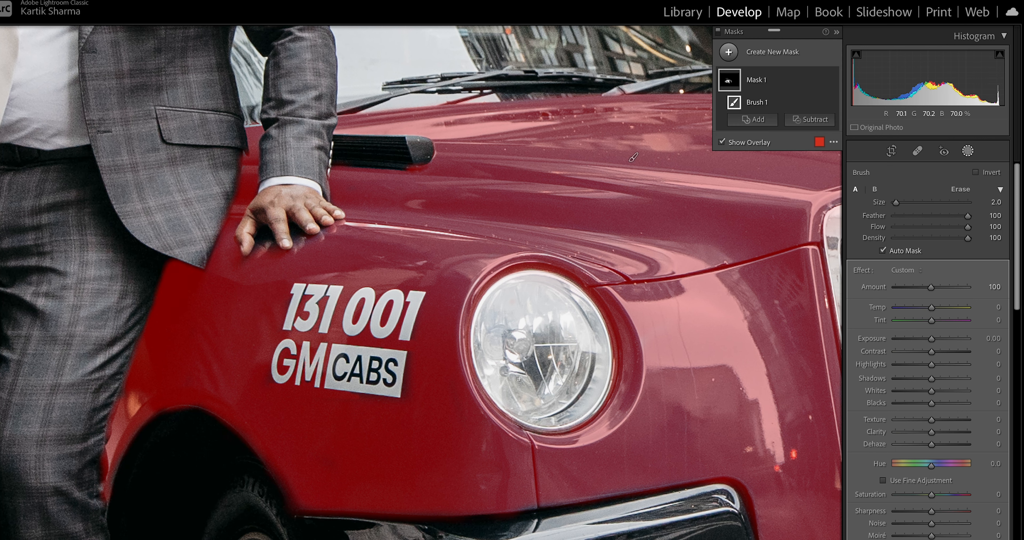
key(z)
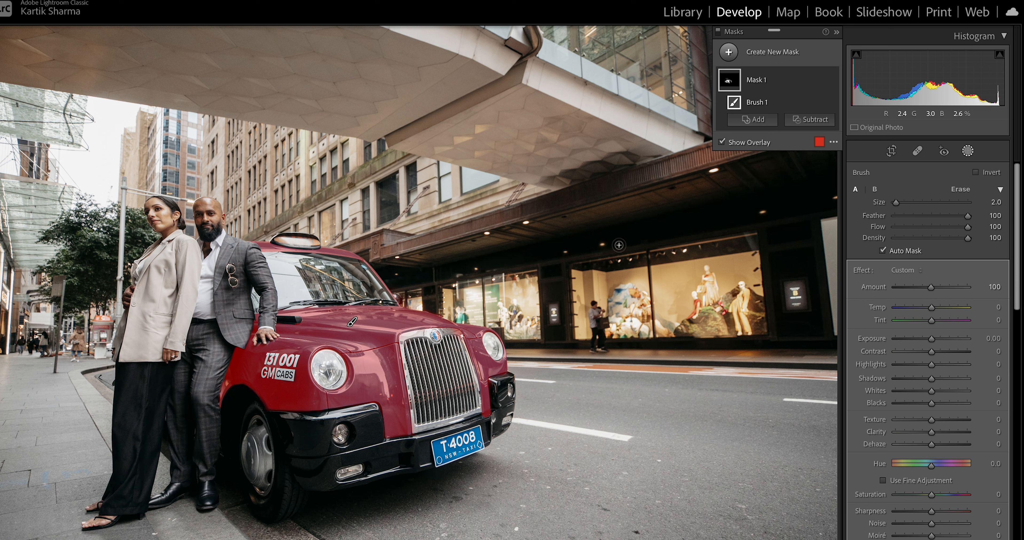
Compare the cab with the mask overlay hidden and shown, undoing the stray brush dab on the bonnet
key(o)
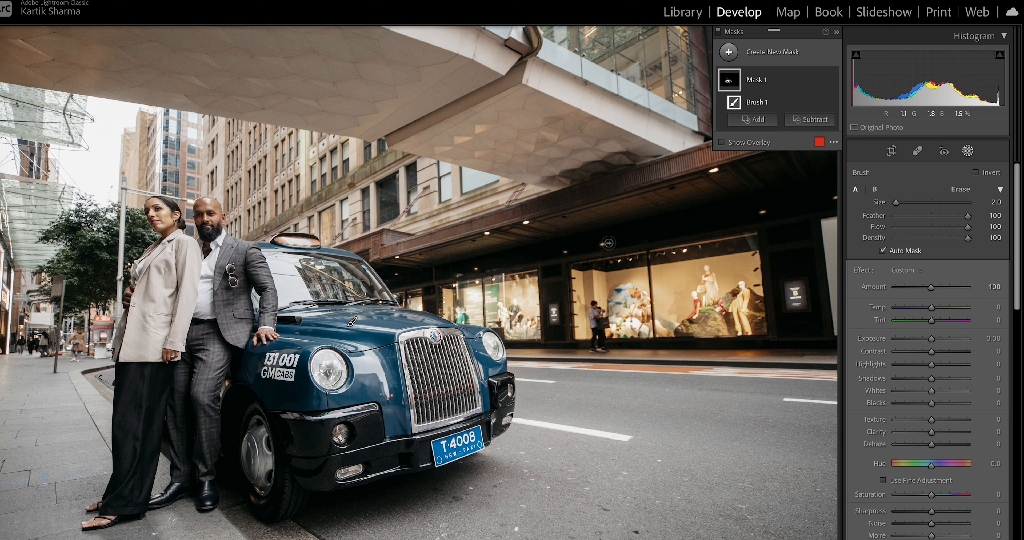
click(354, 323)
key(ctrl+z)
key(o)
key(o)
key(o)
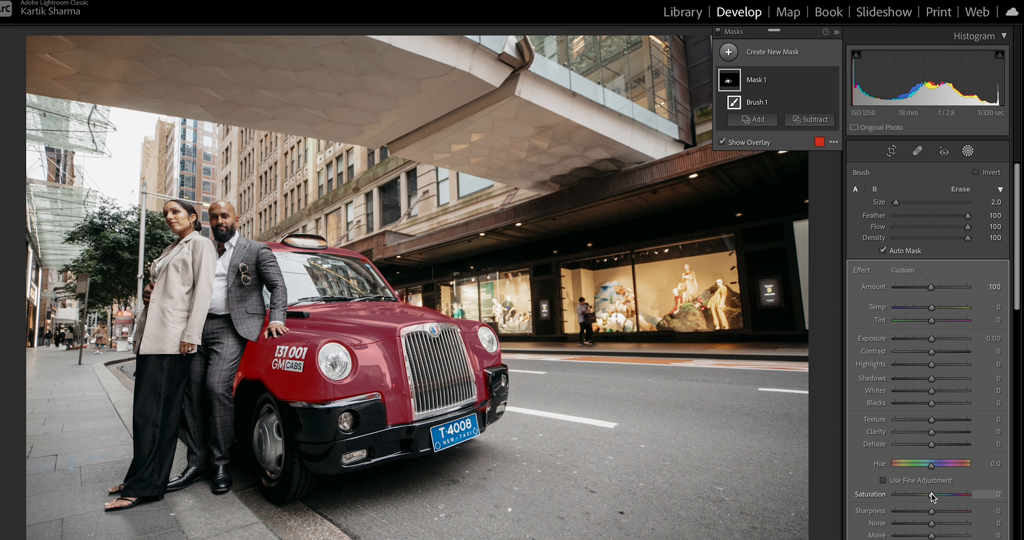
Try a small hue shift on the masked cab, and reset the mask's hue
mouse_move(931, 465)
mouse_down()
mouse_move(898, 471)
mouse_move(972, 468)
mouse_move(899, 468)
mouse_move(933, 470)
mouse_up()
key(o)
double_click(932, 465)
key(o)
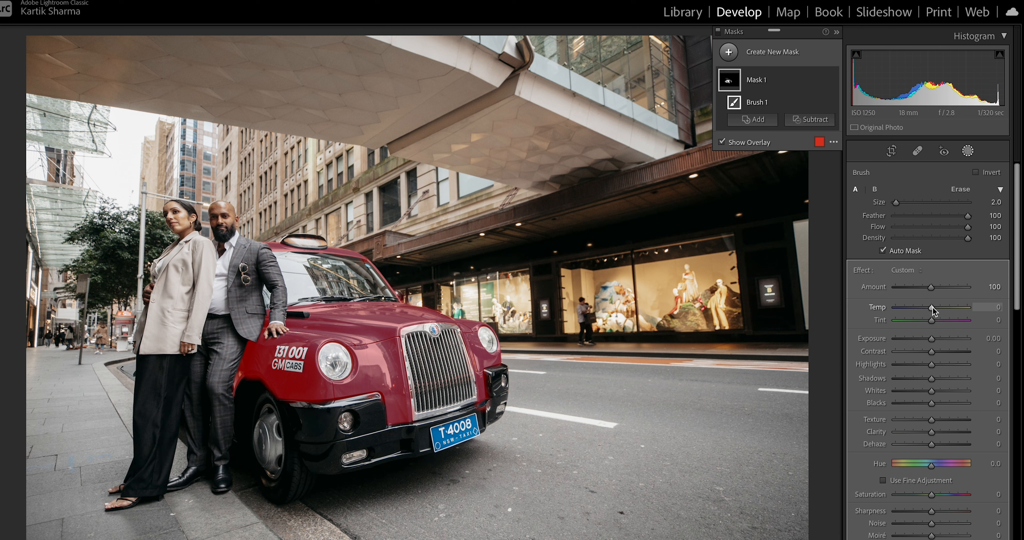
Hide the mask overlay and set the mask's temperature to -100 and its tint to 35
key(o)
drag(931, 308, 907, 312)
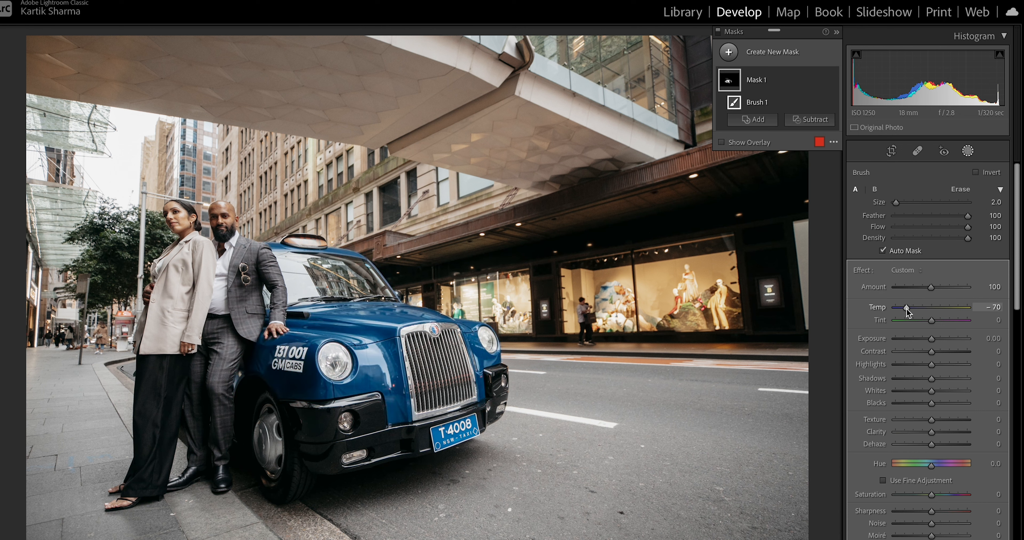
drag(903, 310, 896, 312)
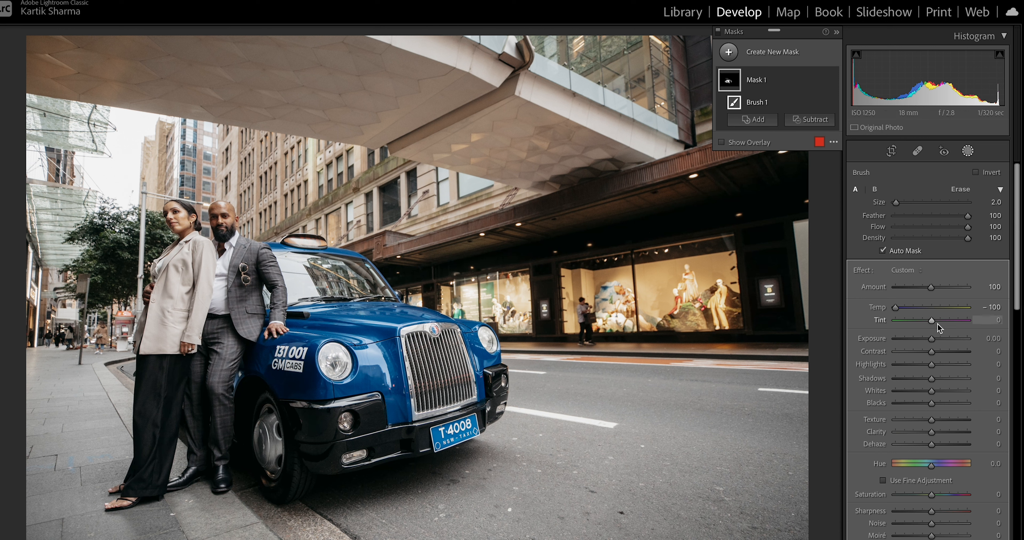
drag(934, 321, 944, 321)
Set the cab mask's exposure to 0.86 and its contrast to -15
drag(933, 342, 941, 339)
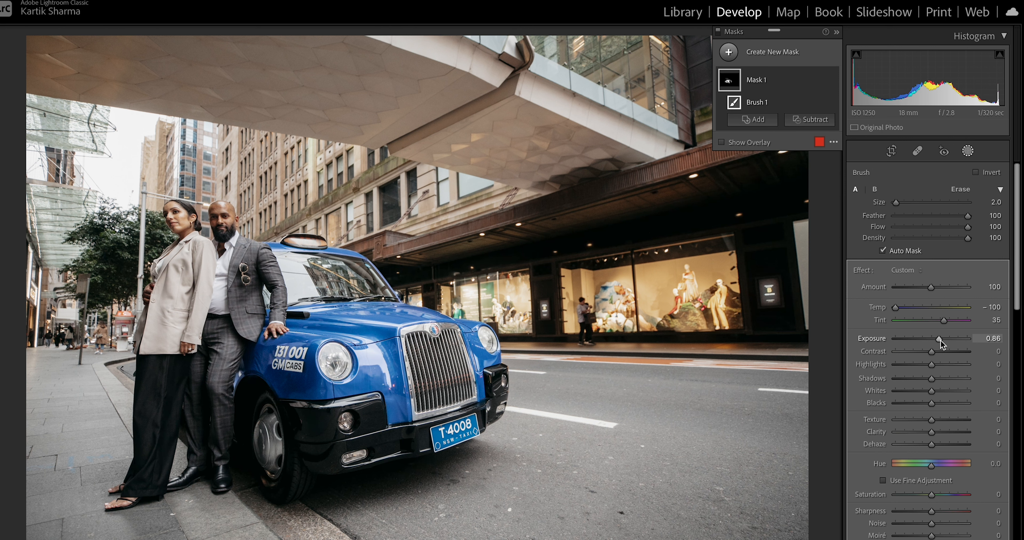
drag(931, 351, 926, 353)
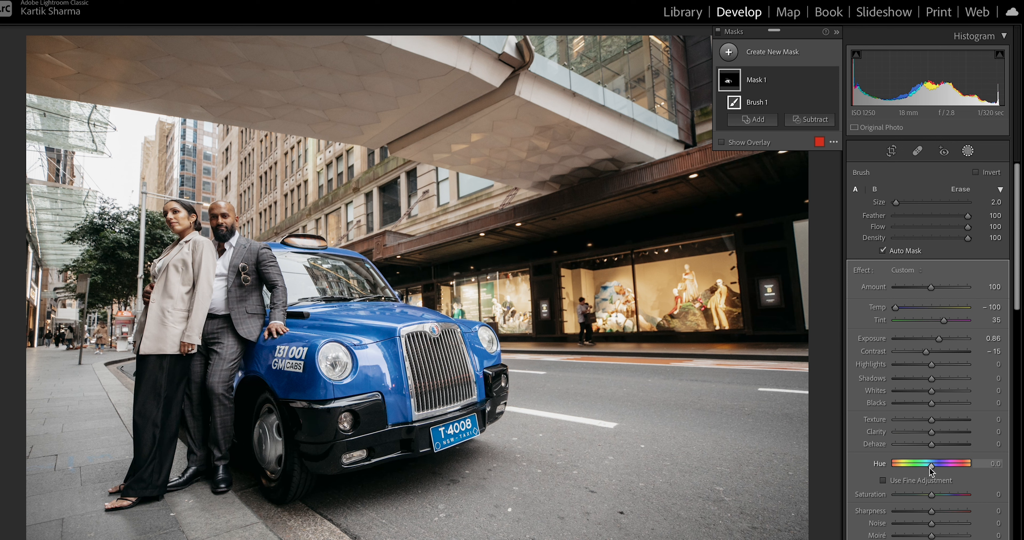
Recolour the masked cab orange-yellow by setting the mask's hue to 170.8
drag(932, 471, 962, 469)
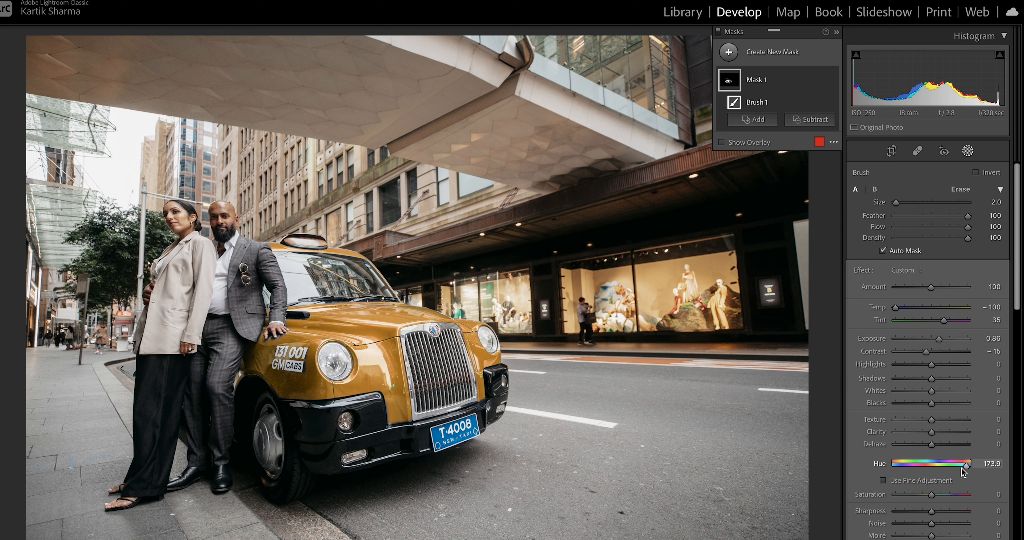
drag(961, 468, 961, 468)
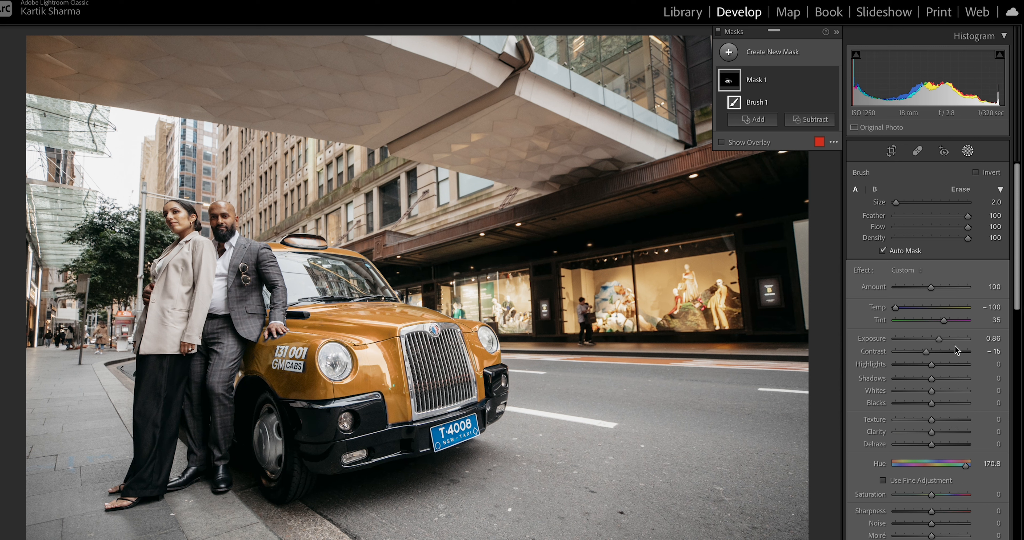
Set the cab mask's temperature to -88 and exposure to 1.34, and undo a trial contrast change
drag(940, 339, 942, 338)
drag(896, 308, 898, 308)
drag(939, 339, 927, 350)
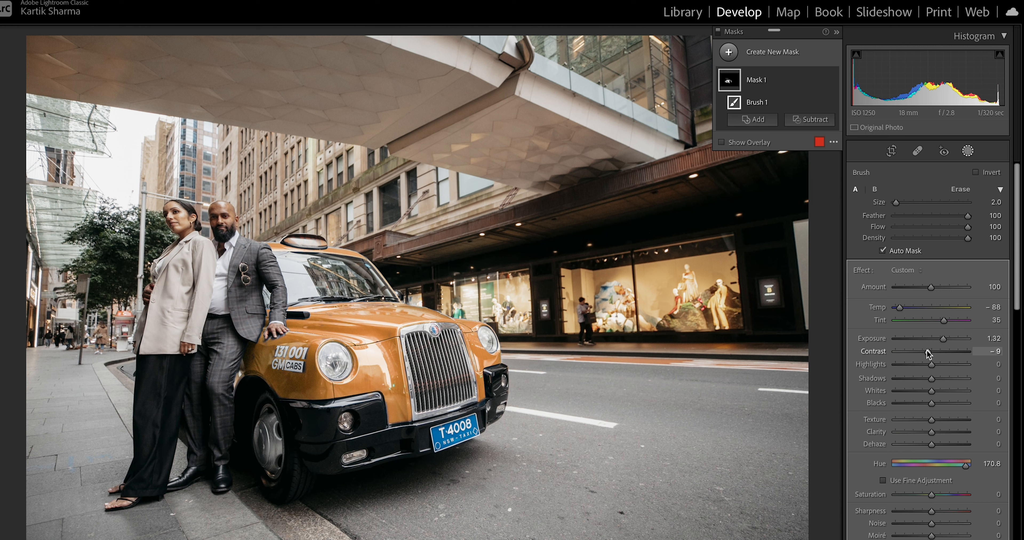
key(ctrl+z)
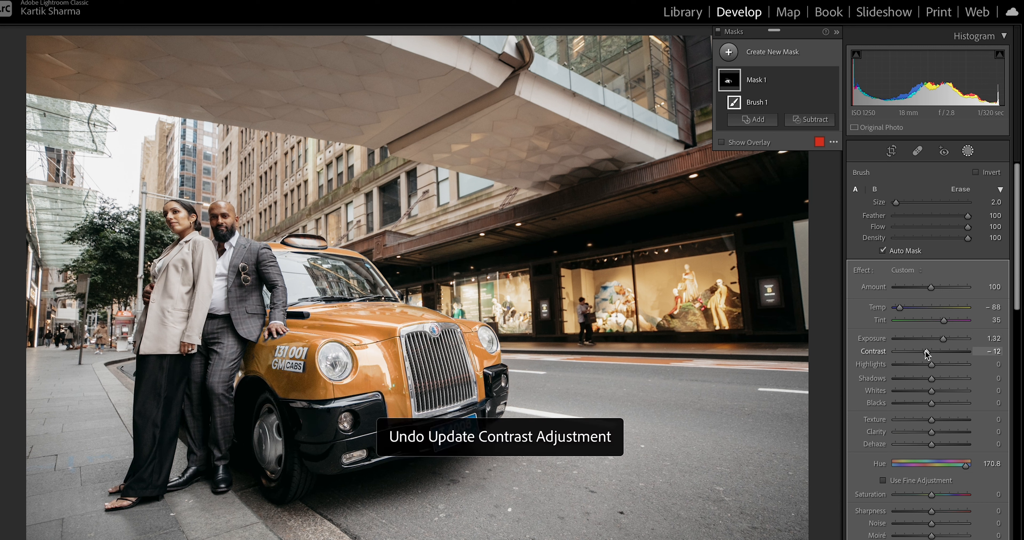
drag(942, 339, 943, 340)
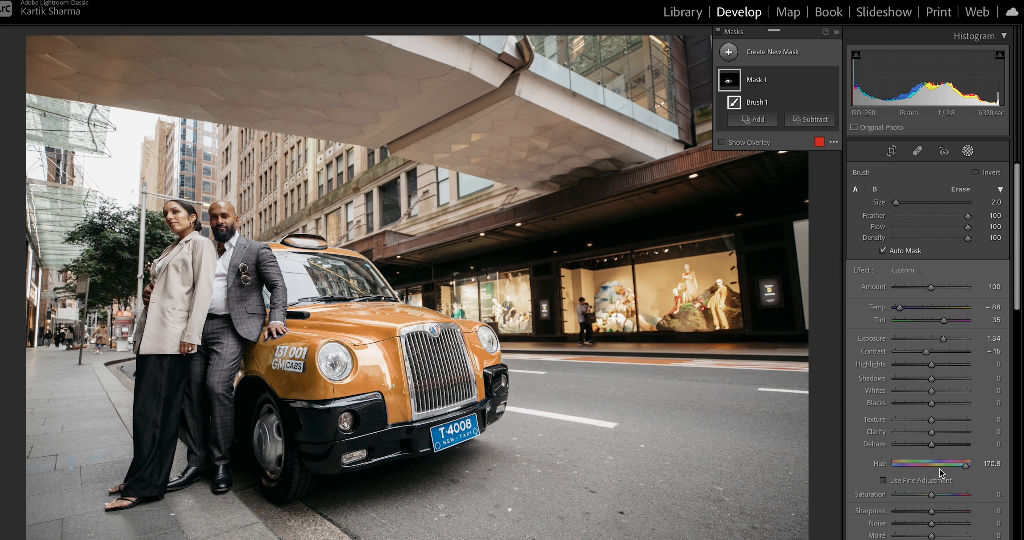
Set the cab mask's saturation to 15 and close masking to return to the global adjustments
drag(932, 491, 938, 497)
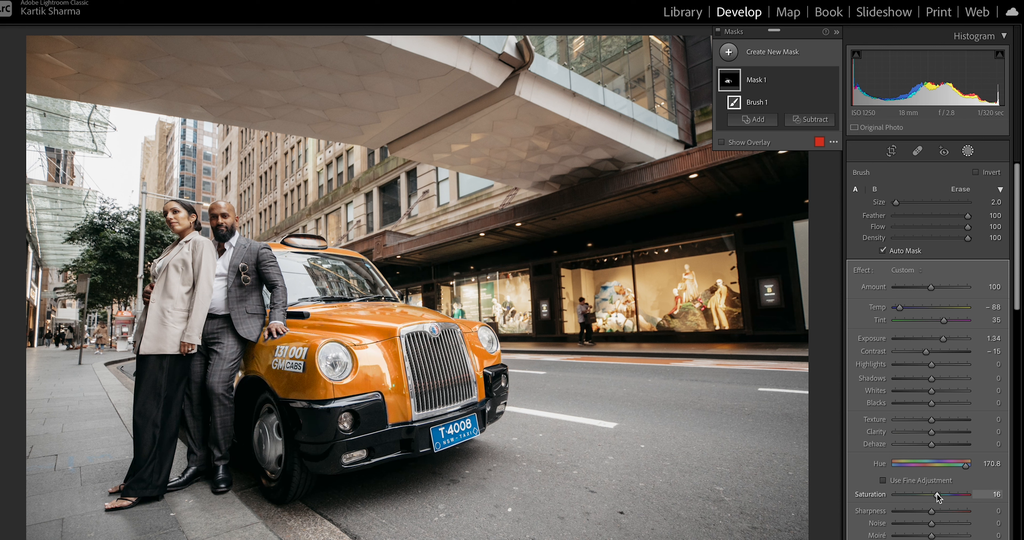
drag(937, 495, 936, 495)
key(Escape)
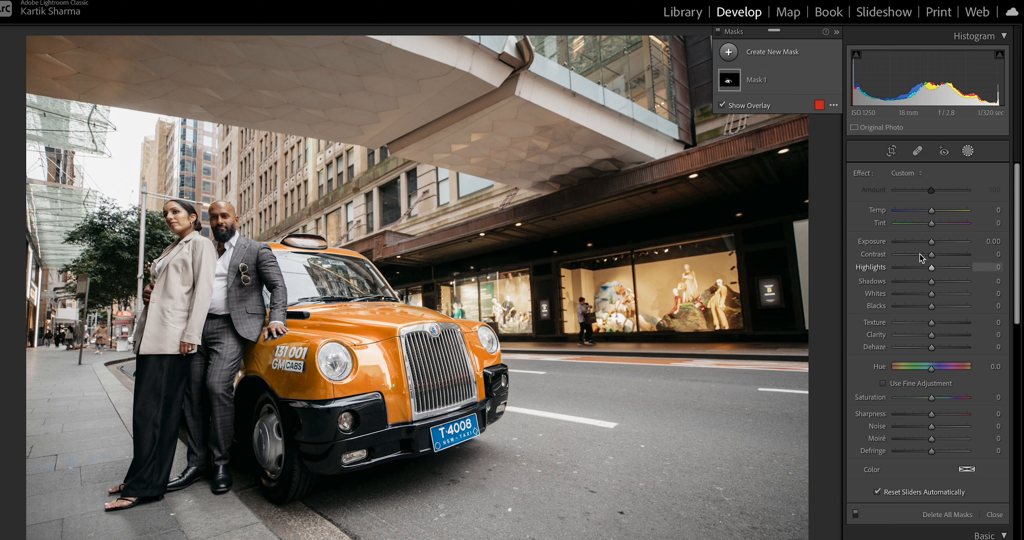
key(shift+w)
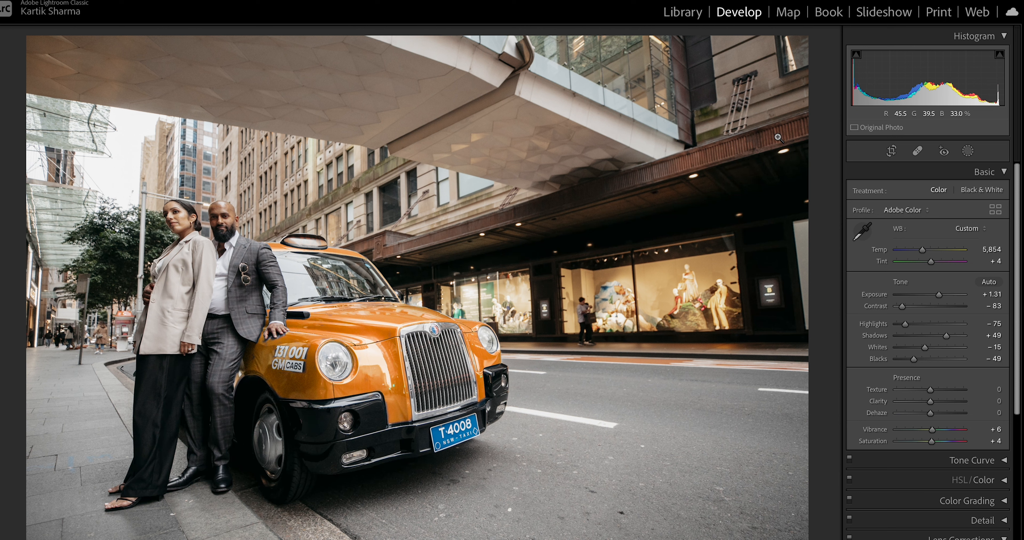
Reopen the cab's brush mask and try resetting its exposure and hue to zero
click(967, 151)
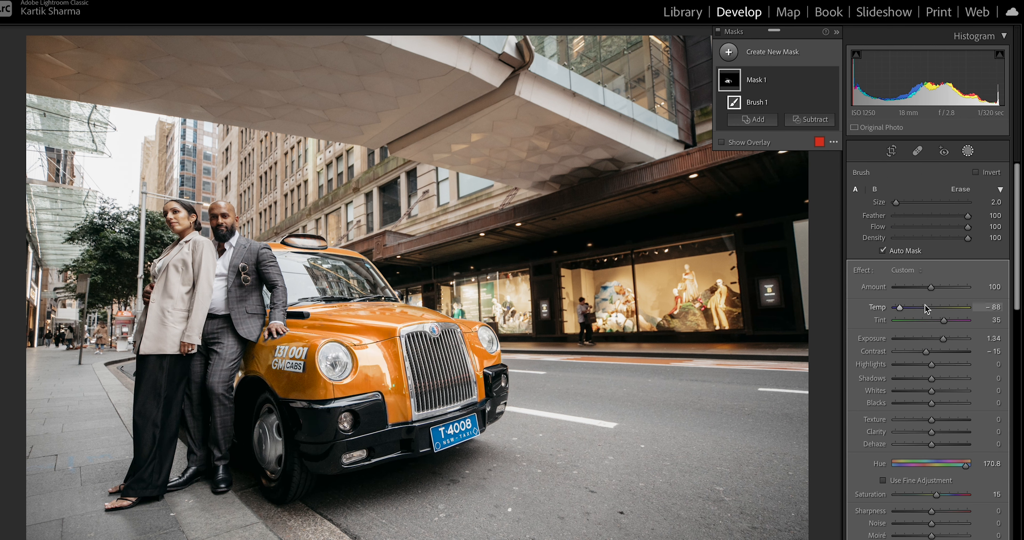
double_click(940, 338)
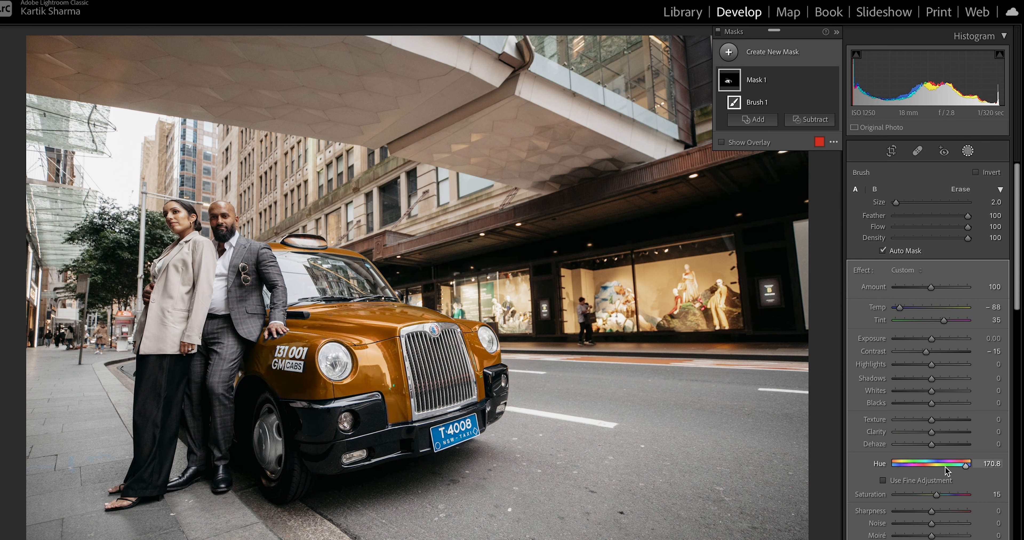
double_click(965, 465)
Undo the hue and exposure resets on the cab mask and close masking
key(ctrl+z)
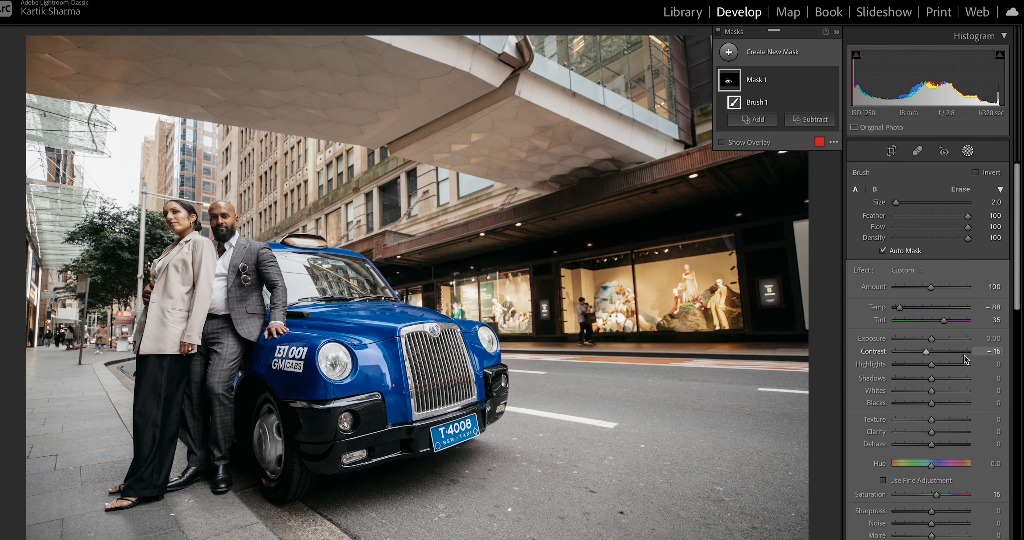
key(ctrl+z)
key(ctrl+z)
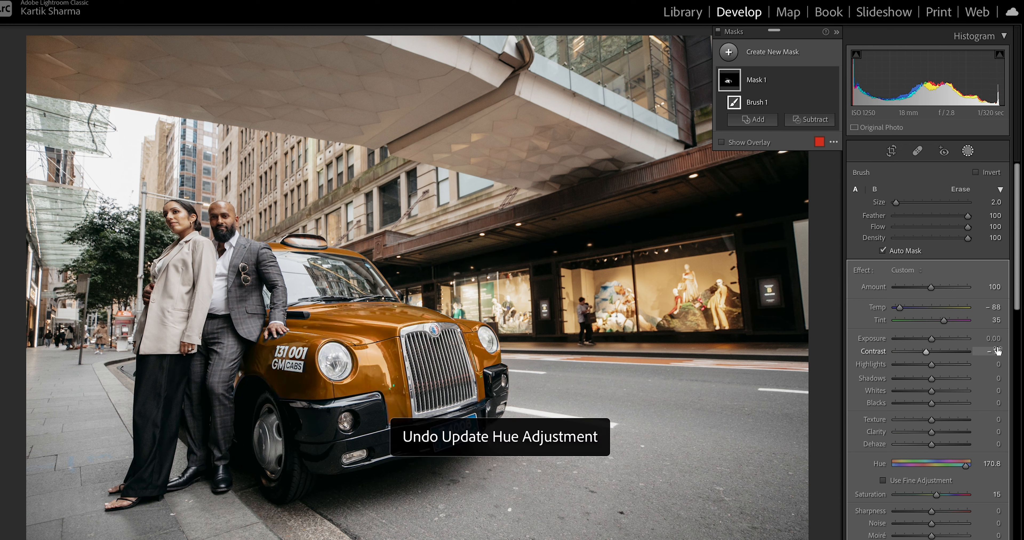
key(ctrl+z)
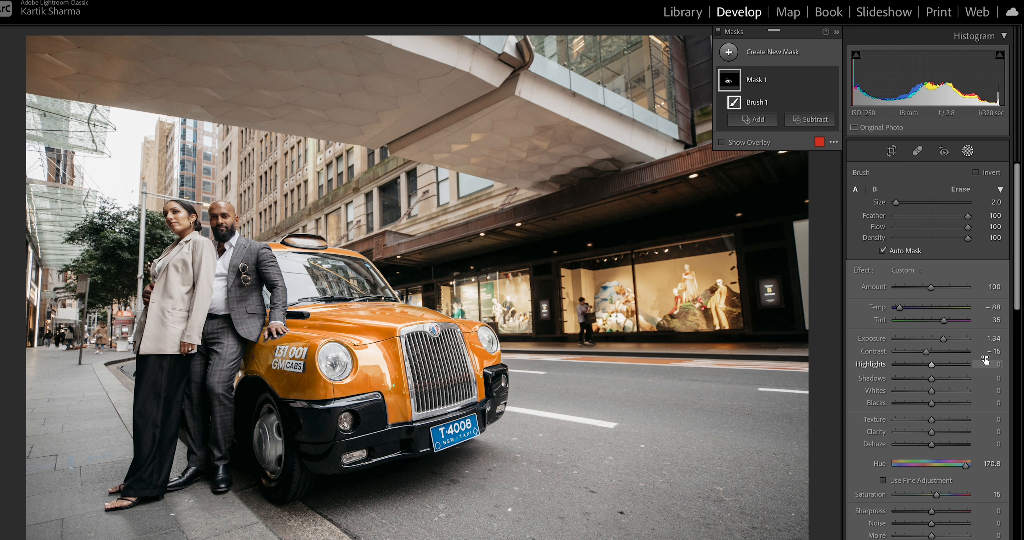
key(Escape)
key(Escape)
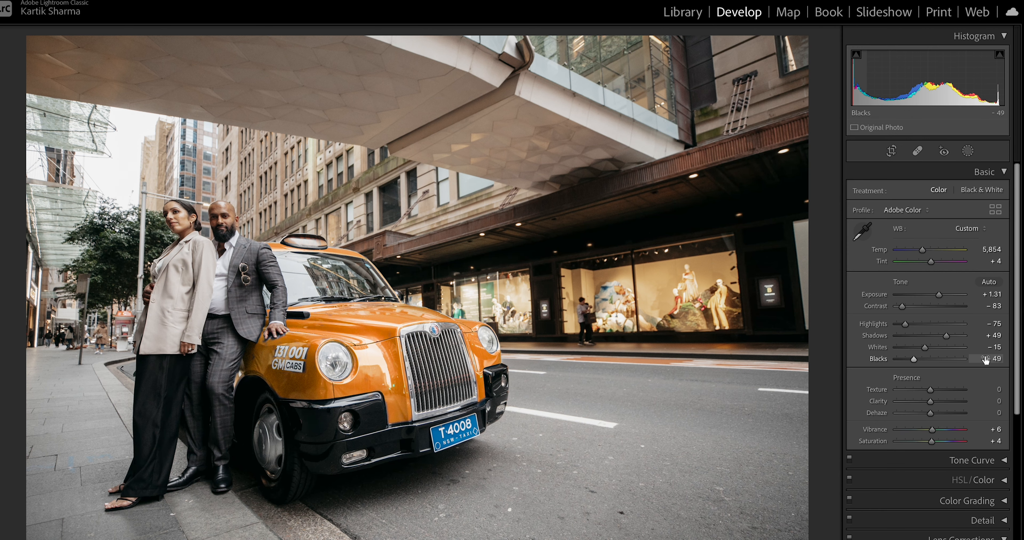